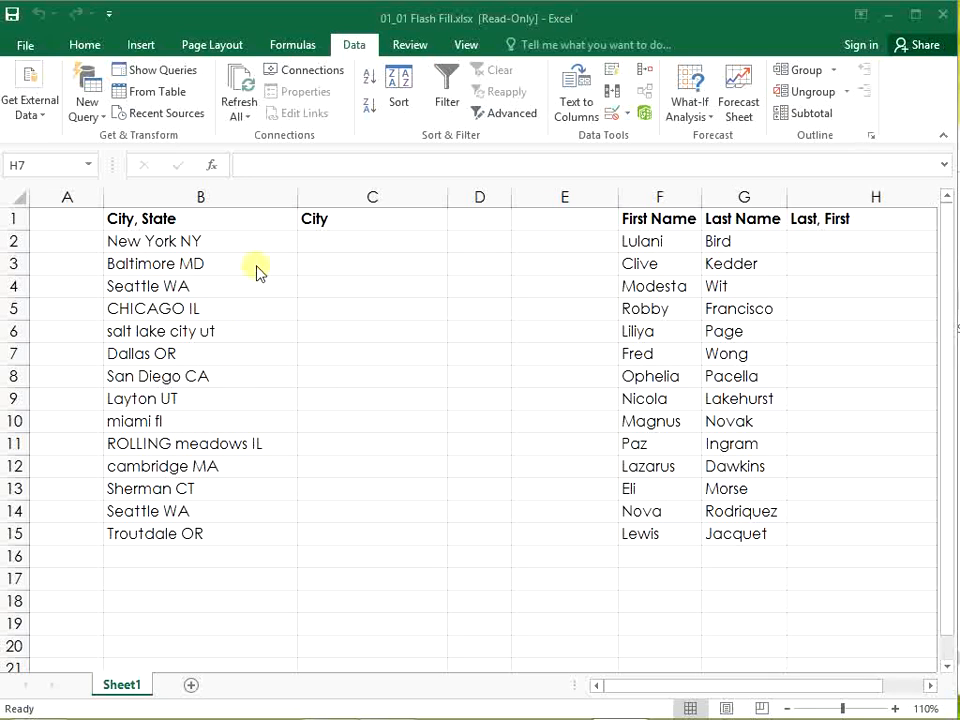
Review the City, State entries in column B, then select the first City cell, C2.
{"action": "left_click", "coordinate": [204, 242]}
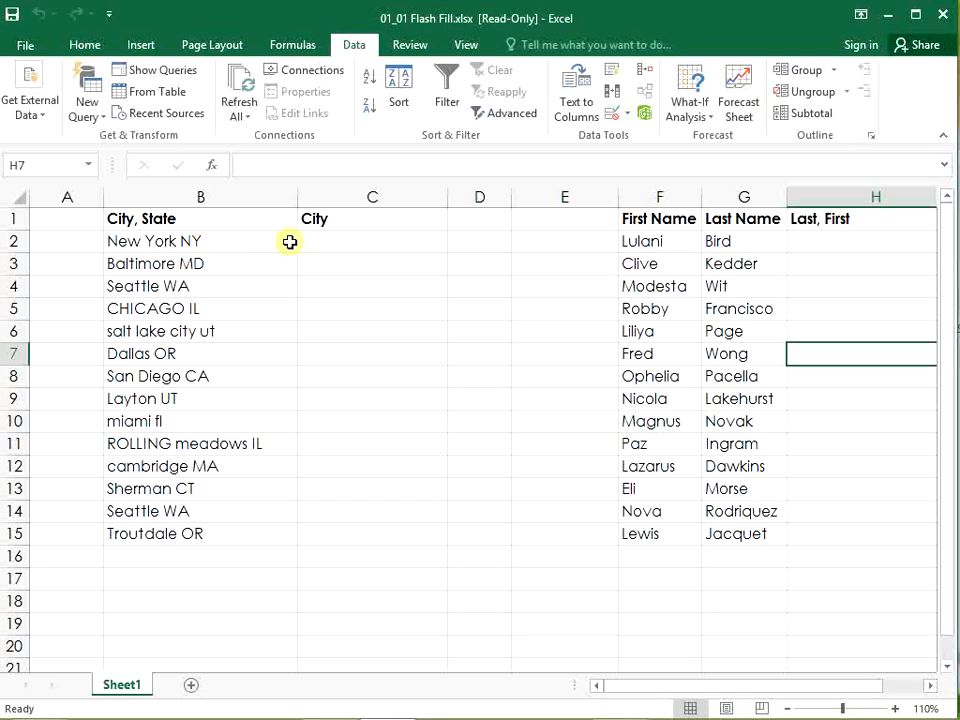
{"action": "left_click", "coordinate": [341, 242]}
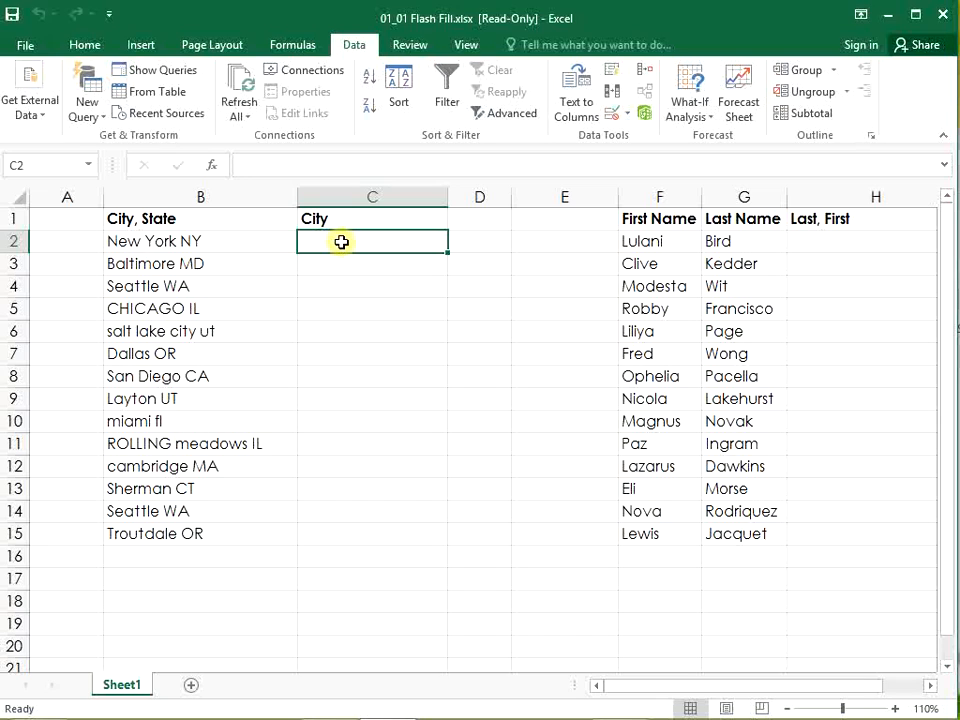
{"action": "key", "text": "Left"}
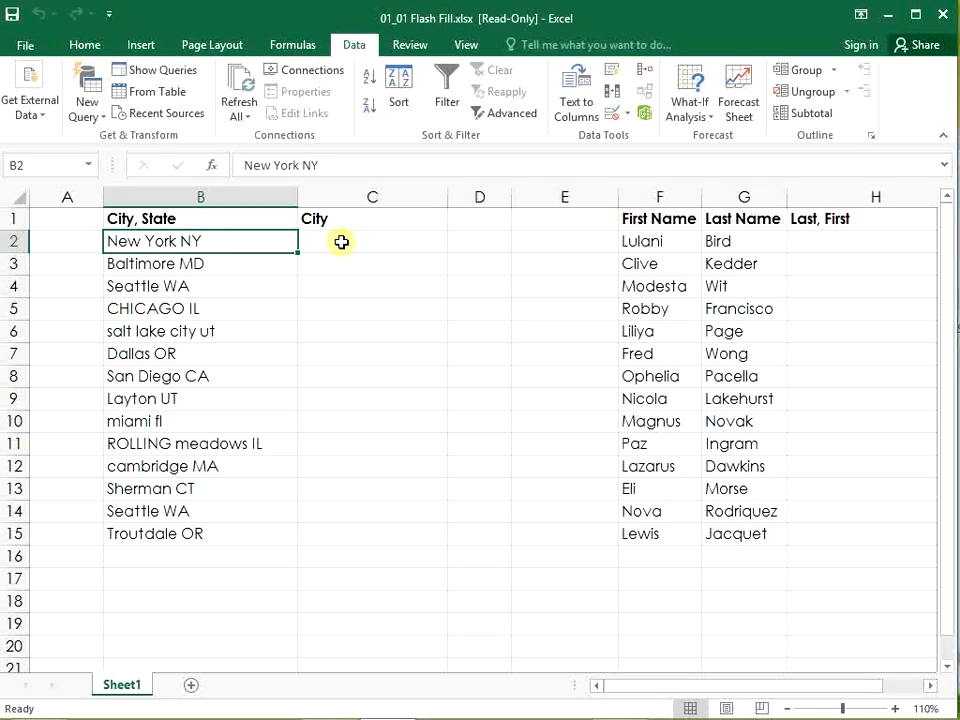
{"action": "key", "text": "Down"}
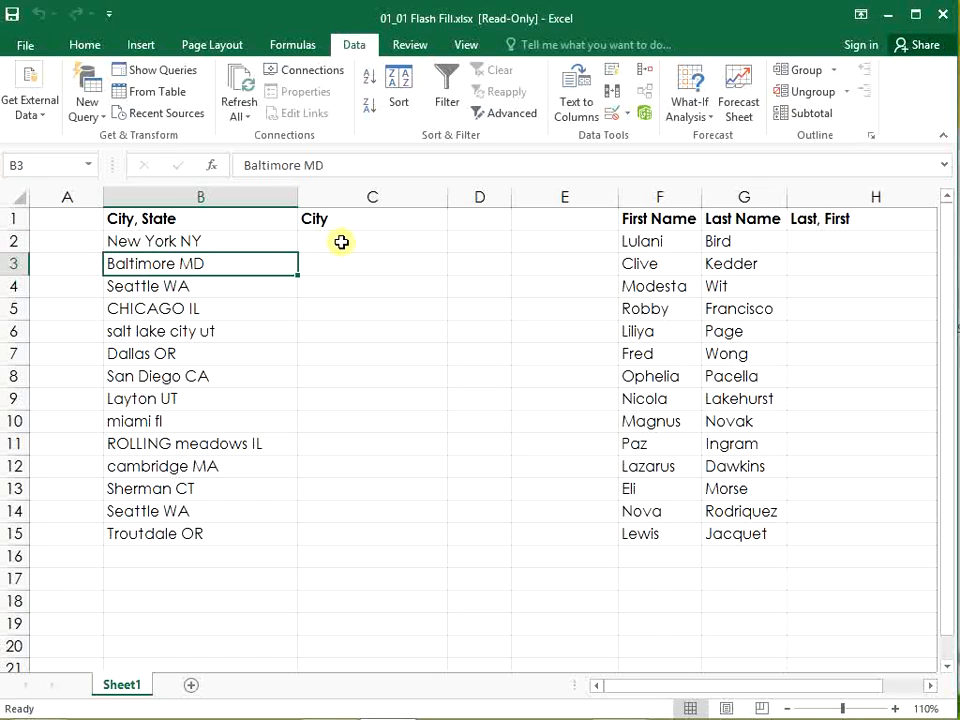
{"action": "key", "text": "Down"}
{"action": "key", "text": "Down"}
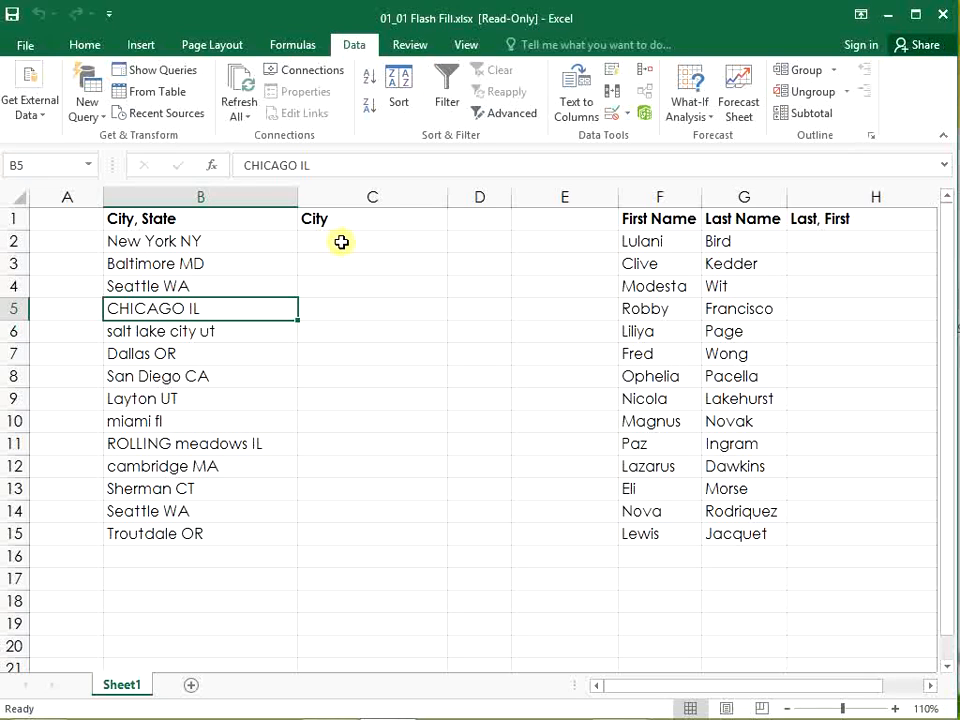
{"action": "key", "text": "Down"}
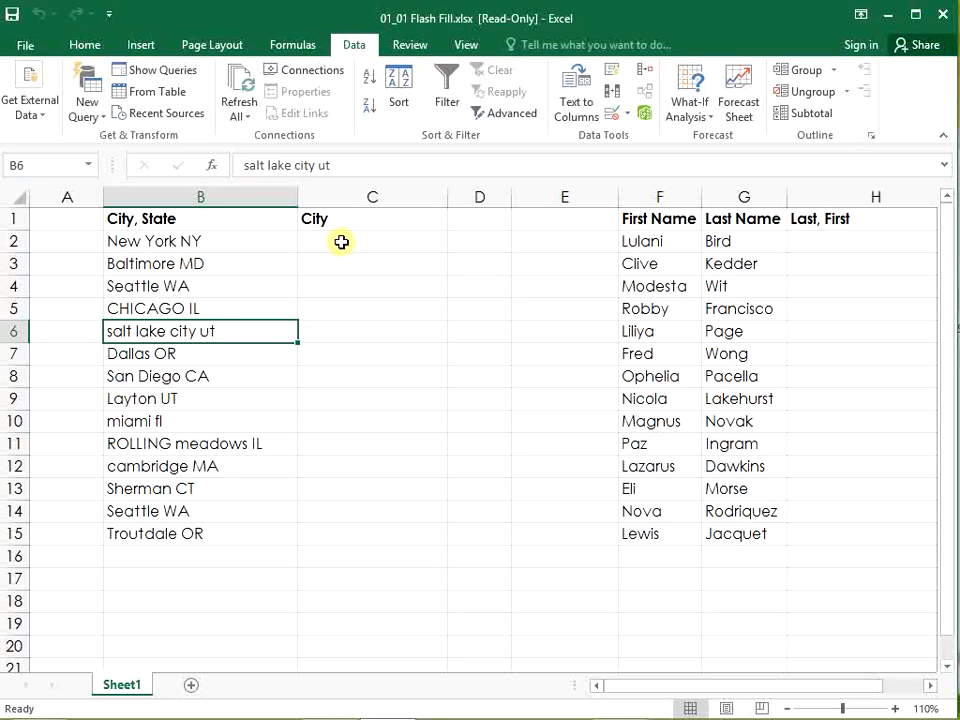
{"action": "left_click", "coordinate": [341, 242]}
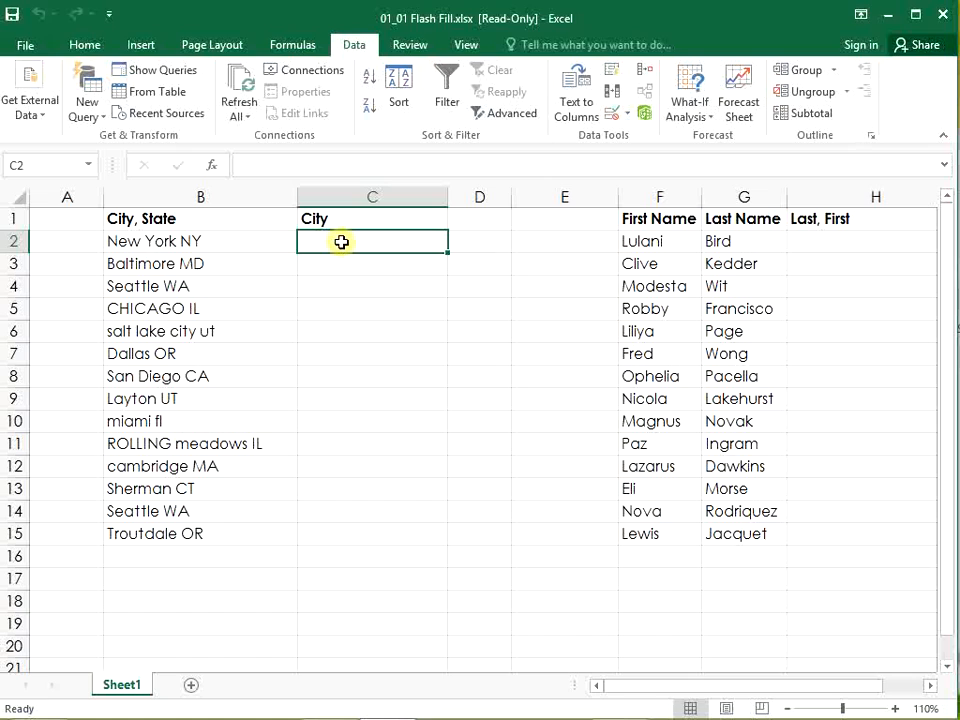
Enter 'New York' in C2 and type 'Baltimore' into C3.
{"action": "type", "text": "New"}
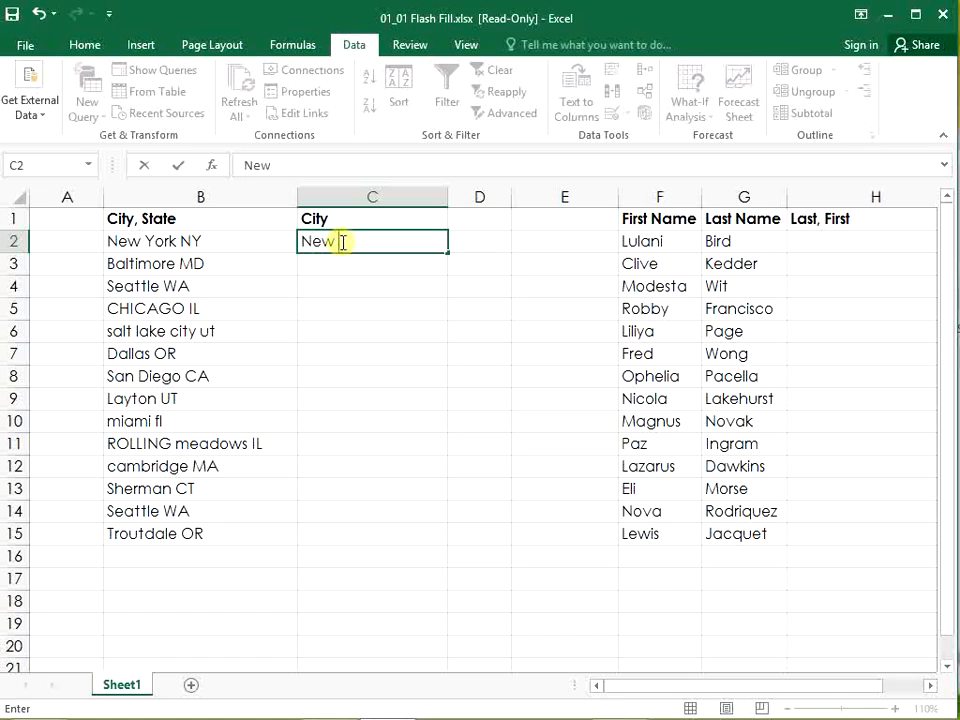
{"action": "type", "text": " York"}
{"action": "key", "text": "ctrl+Return"}
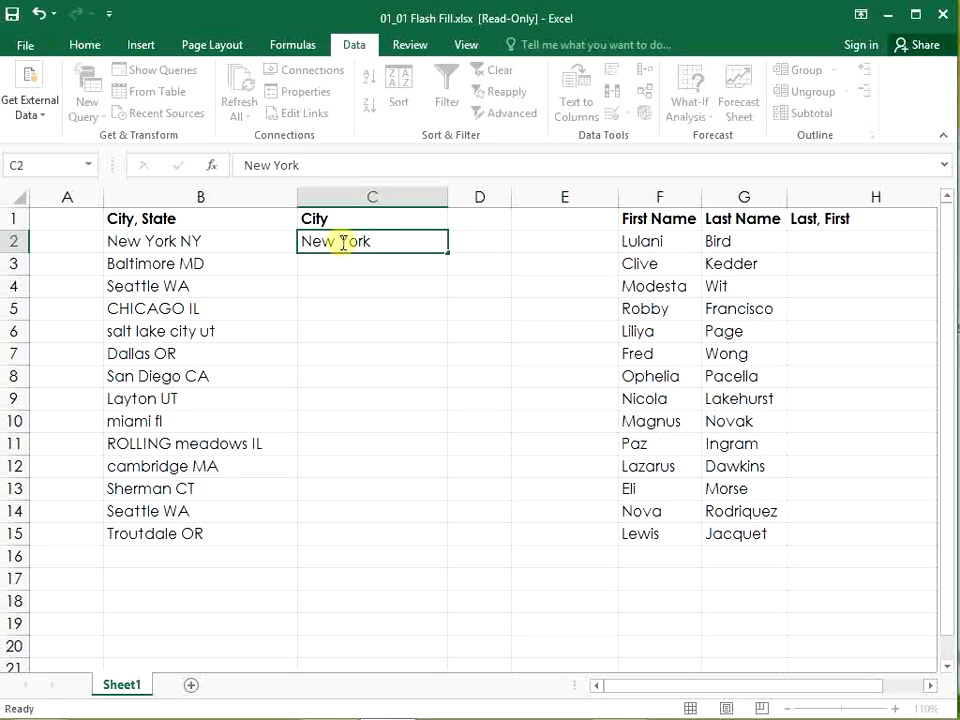
{"action": "key", "text": "Return"}
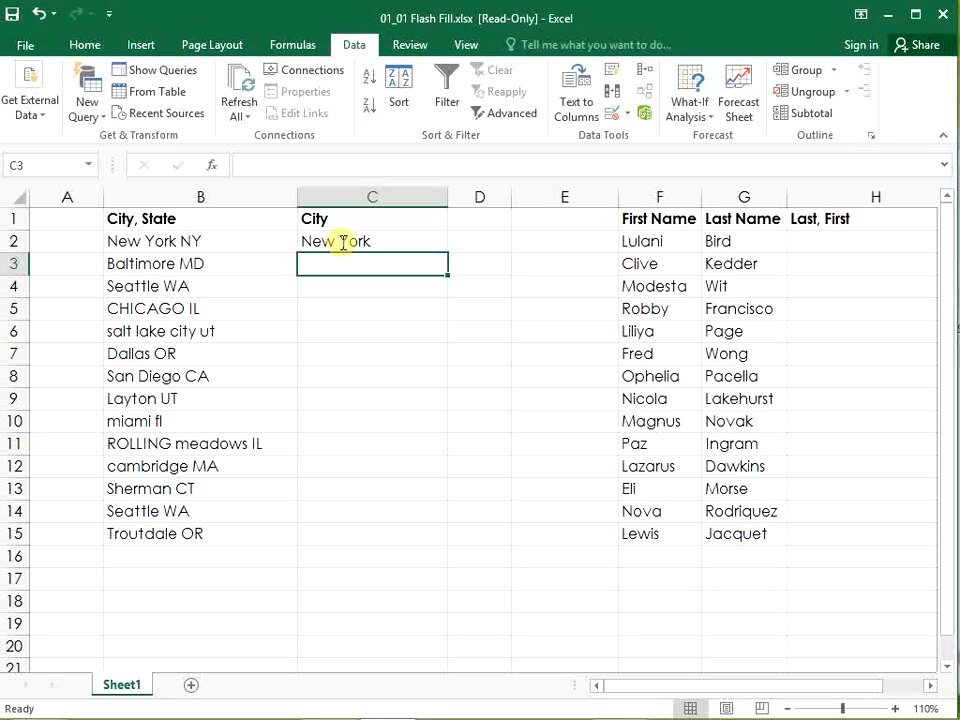
{"action": "type", "text": "Baltimore"}
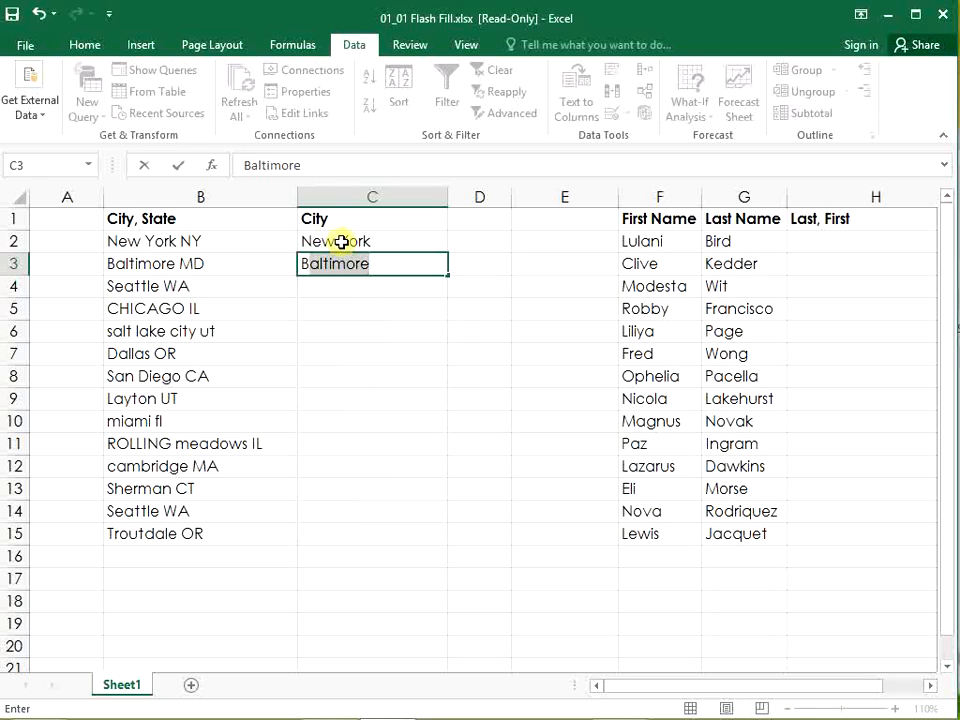
Clear Baltimore from C3, enter 'Miami' in C10, and select C2 through C15.
{"action": "key", "text": "BackSpace"}
{"action": "key", "text": "BackSpace"}
{"action": "key", "text": "BackSpace"}
{"action": "key", "text": "BackSpace"}
{"action": "key", "text": "BackSpace"}
{"action": "key", "text": "BackSpace"}
{"action": "key", "text": "BackSpace"}
{"action": "key", "text": "BackSpace"}
{"action": "key", "text": "BackSpace"}
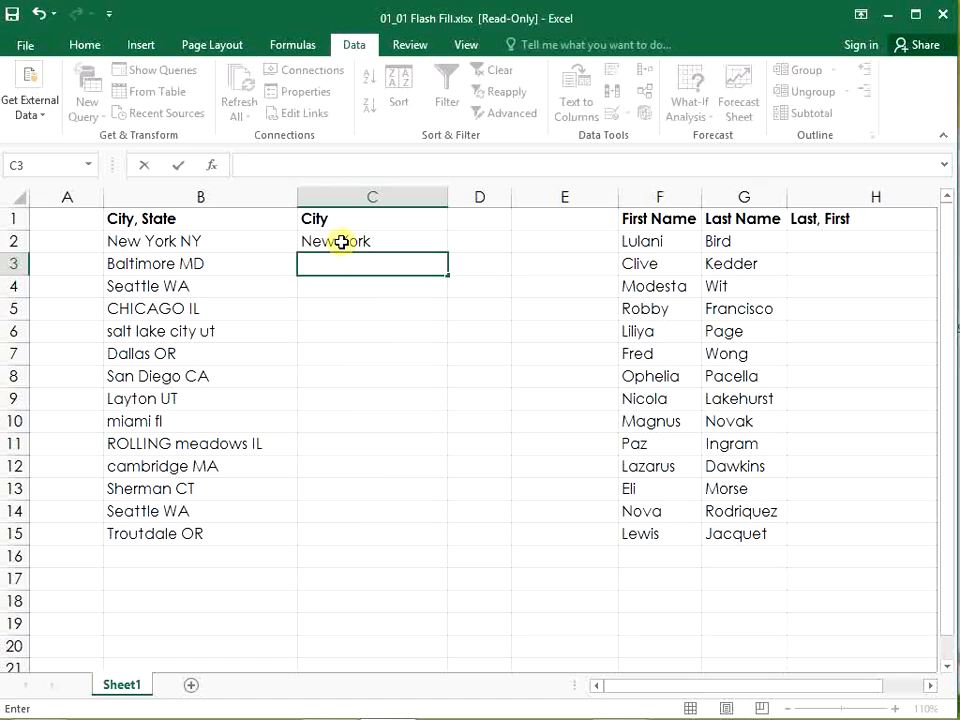
{"action": "key", "text": "Escape"}
{"action": "key", "text": "Down"}
{"action": "key", "text": "Down"}
{"action": "key", "text": "Down"}
{"action": "key", "text": "Down"}
{"action": "key", "text": "Down"}
{"action": "key", "text": "Down"}
{"action": "key", "text": "Down"}
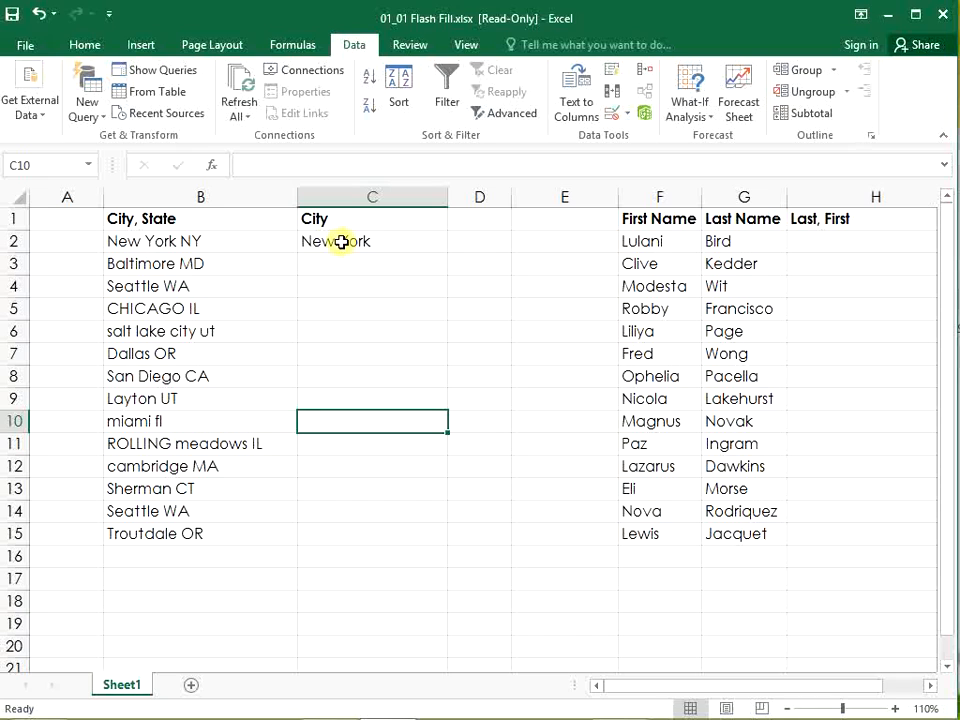
{"action": "type", "text": "M"}
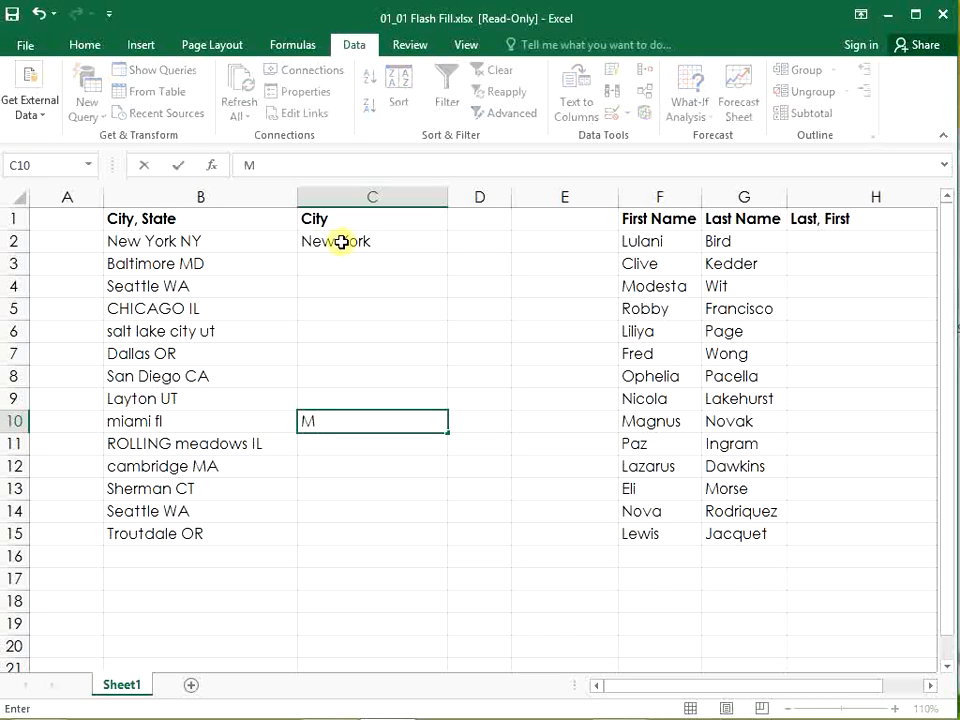
{"action": "type", "text": "iami"}
{"action": "key", "text": "ctrl+Return"}
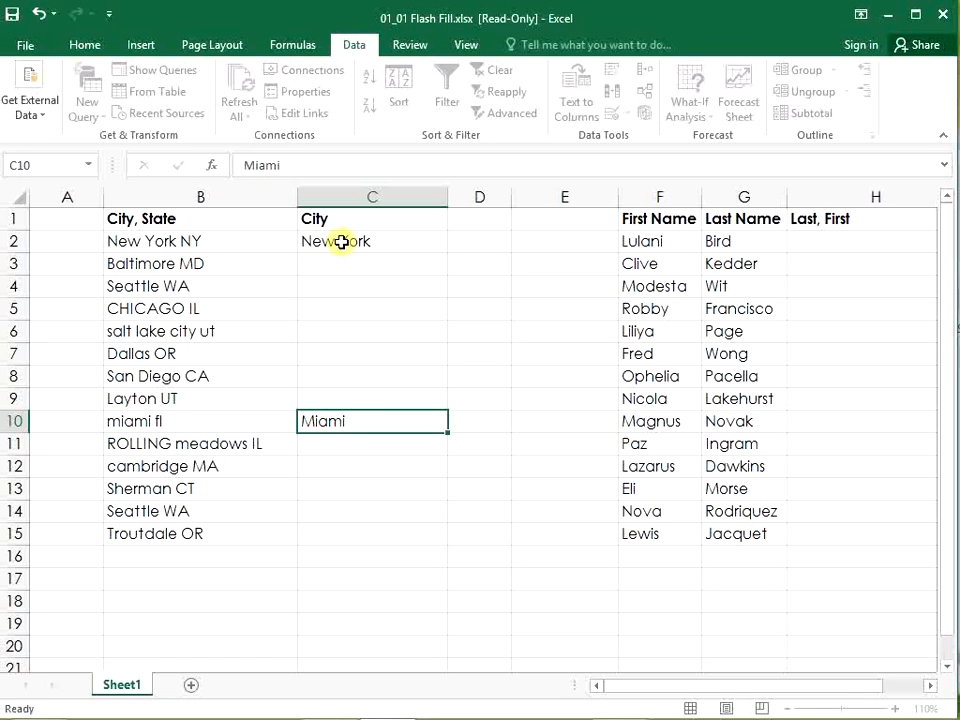
{"action": "key", "text": "Up"}
{"action": "key", "text": "Up"}
{"action": "key", "text": "Up"}
{"action": "key", "text": "Up"}
{"action": "key", "text": "Up"}
{"action": "key", "text": "Up"}
{"action": "key", "text": "Up"}
{"action": "key", "text": "Up"}
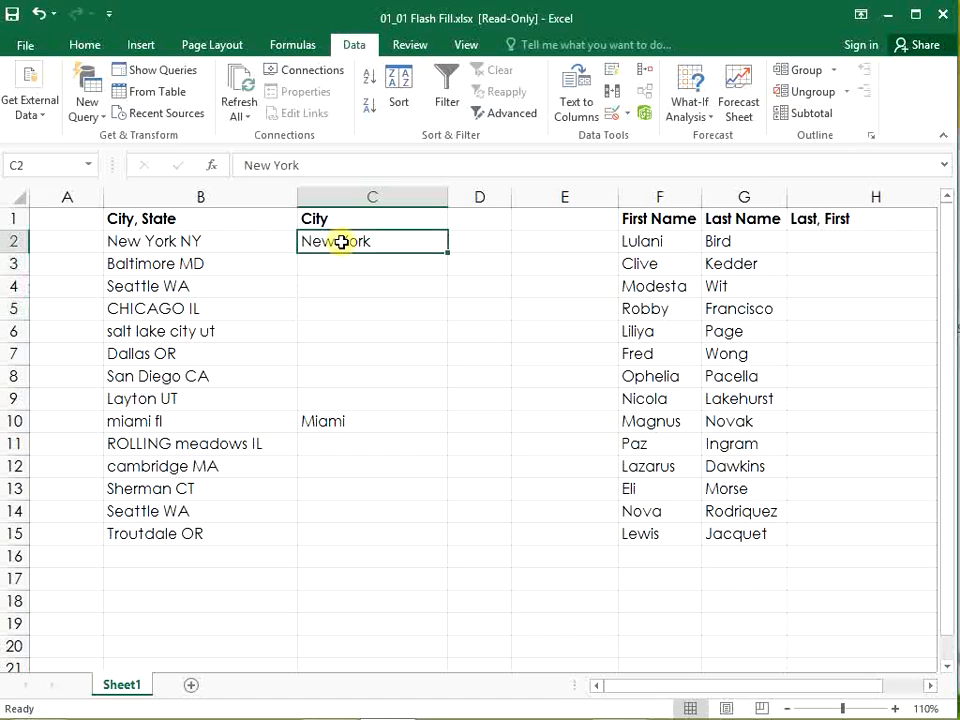
{"action": "key", "text": "shift+Down"}
{"action": "key", "text": "shift+Down"}
{"action": "key", "text": "shift+Down"}
{"action": "key", "text": "shift+Down"}
{"action": "key", "text": "shift+Down"}
{"action": "key", "text": "shift+Down"}
{"action": "key", "text": "shift+Down"}
{"action": "key", "text": "shift+Down"}
{"action": "key", "text": "shift+Down"}
{"action": "key", "text": "shift+Down"}
{"action": "key", "text": "shift+Down"}
{"action": "key", "text": "shift+Down"}
{"action": "key", "text": "shift+Down"}
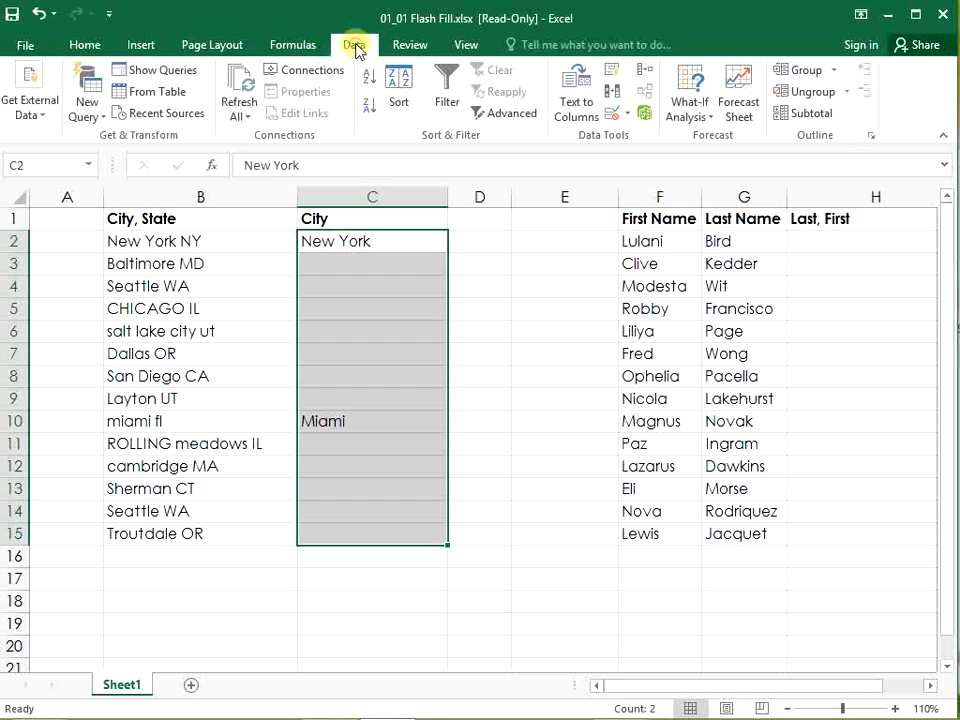
Flash Fill C3:C15 with proper-case city names, then check C15 and C14.
{"action": "left_click", "coordinate": [615, 80]}
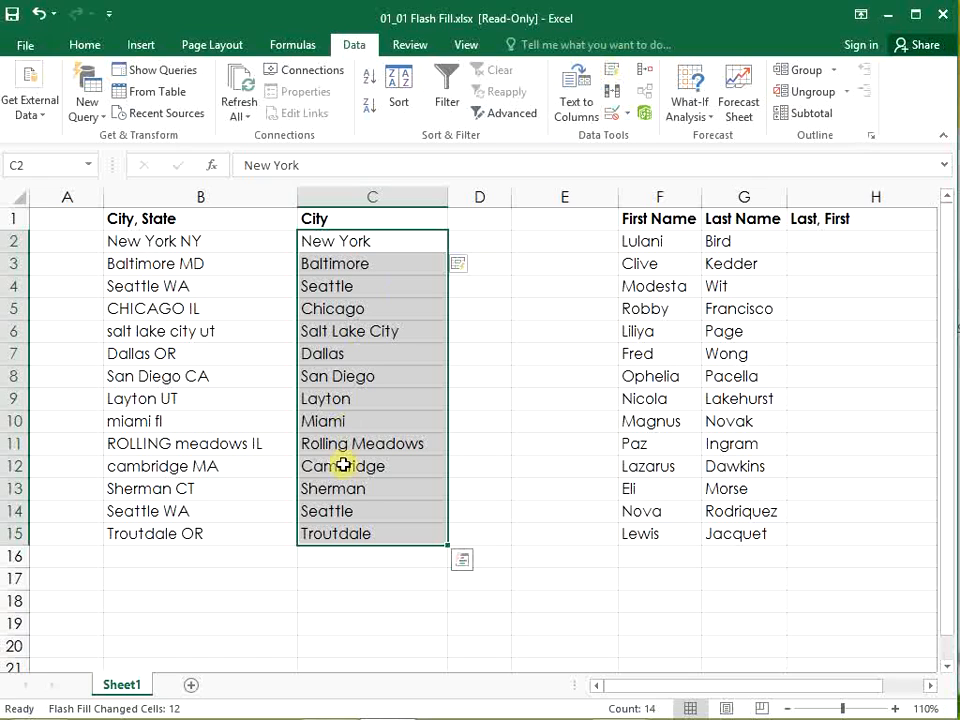
{"action": "left_click", "coordinate": [341, 531]}
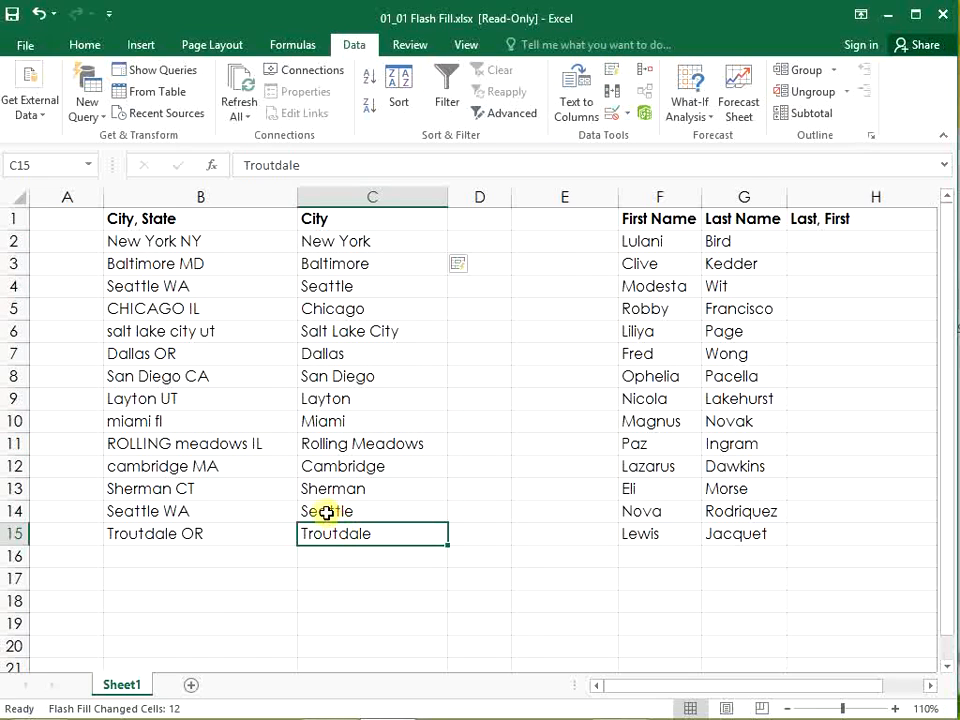
{"action": "left_click", "coordinate": [324, 512]}
{"action": "scroll", "coordinate": [673, 242], "scroll_direction": "right", "scroll_amount": 1}
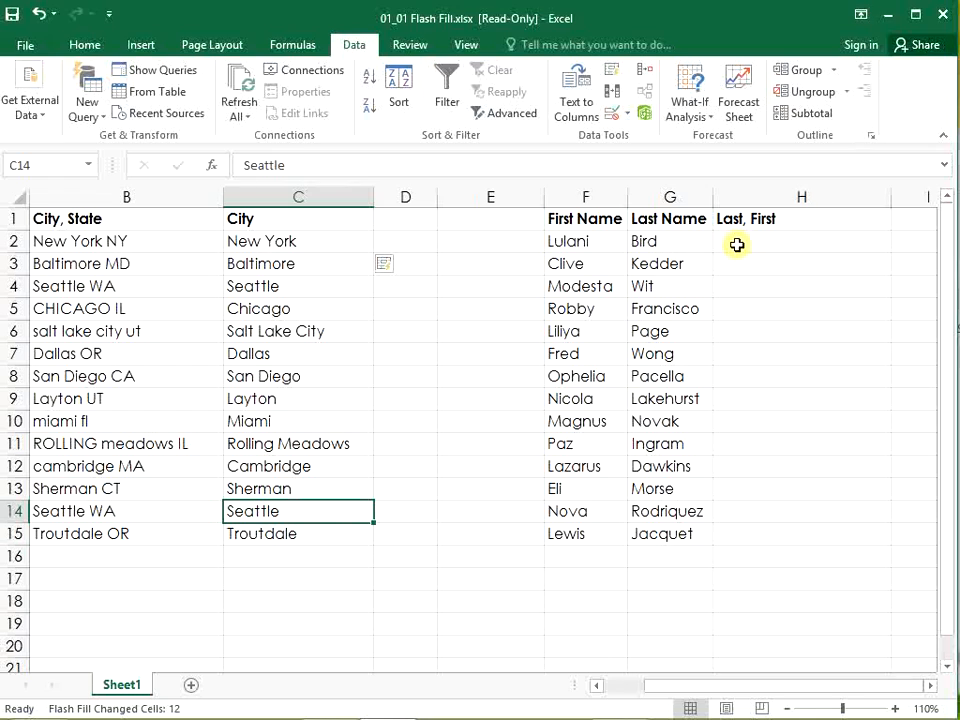
{"action": "left_click", "coordinate": [596, 247]}
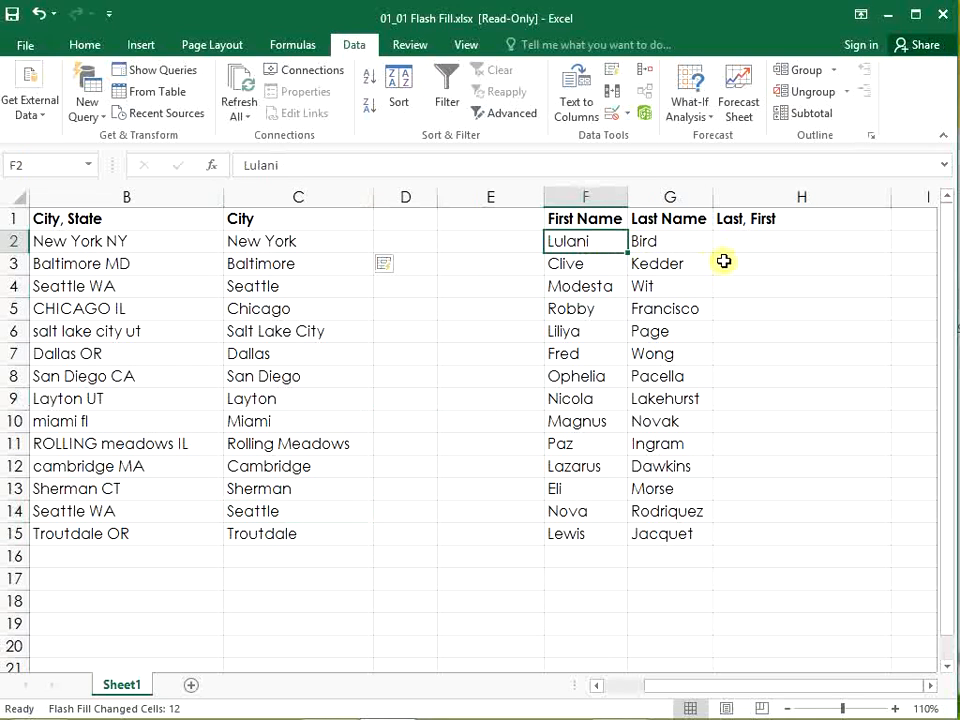
{"action": "left_click", "coordinate": [650, 247]}
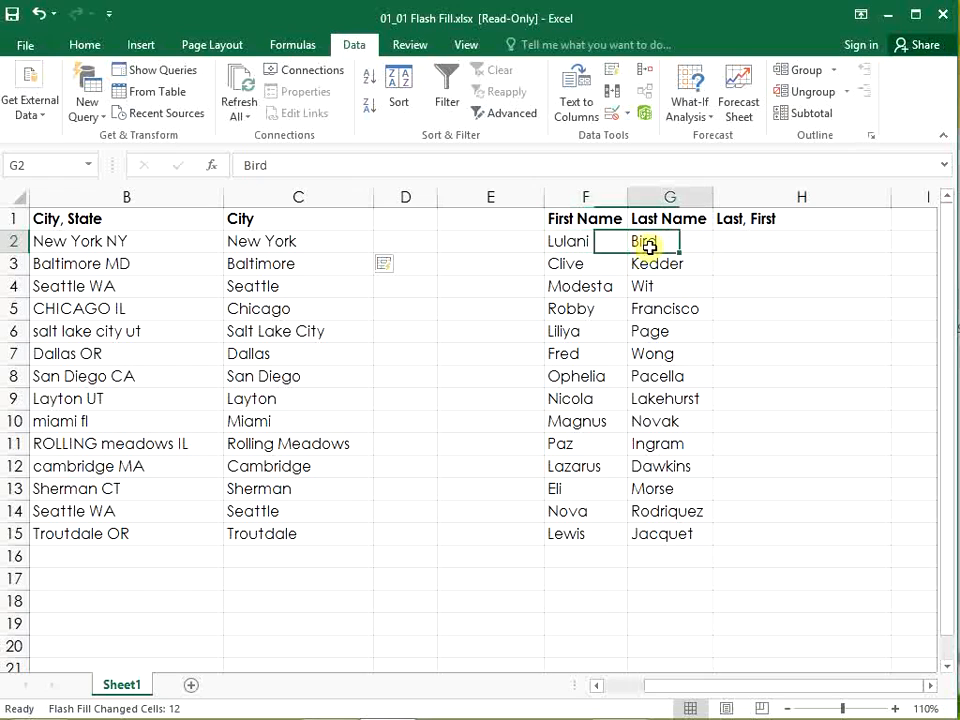
{"action": "left_click", "coordinate": [582, 245]}
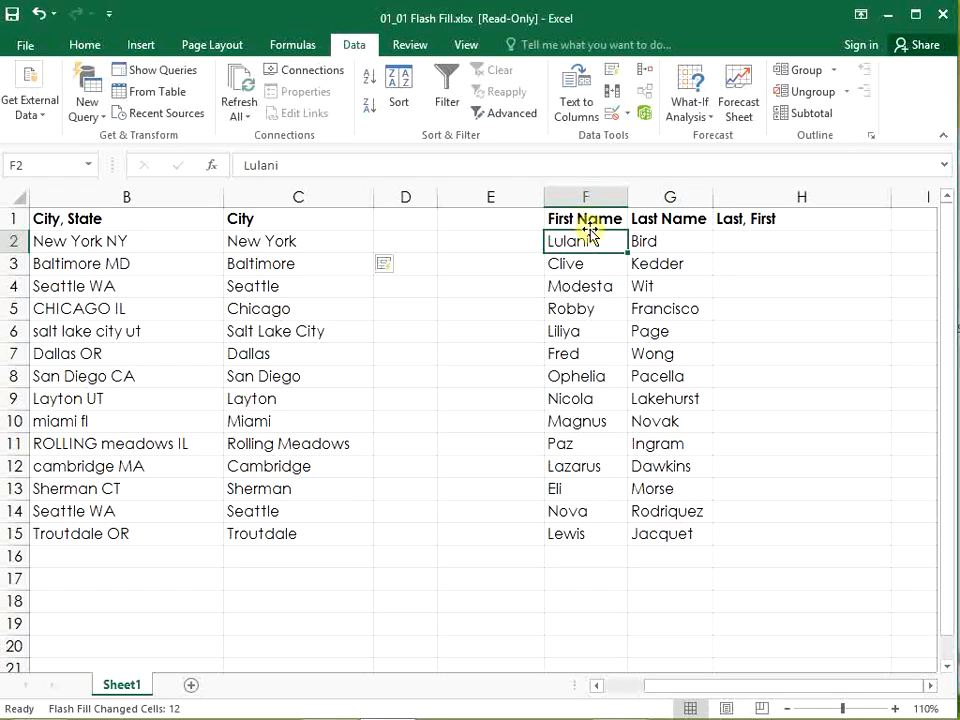
{"action": "left_click_drag", "start_coordinate": [584, 241], "coordinate": [584, 532]}
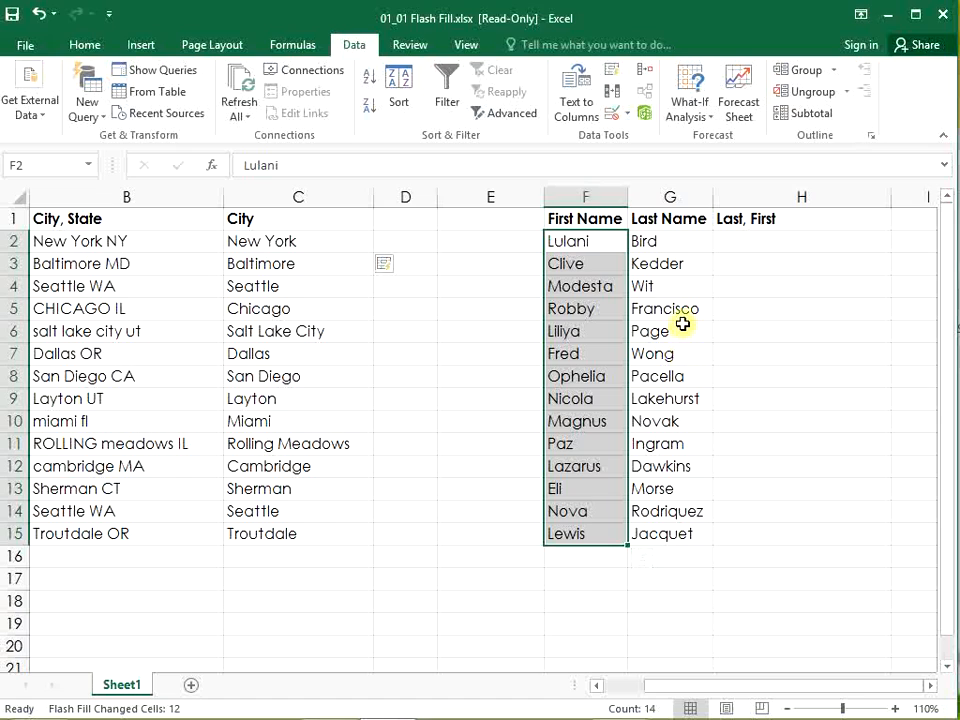
{"action": "left_click", "coordinate": [671, 219]}
{"action": "left_click", "coordinate": [668, 241]}
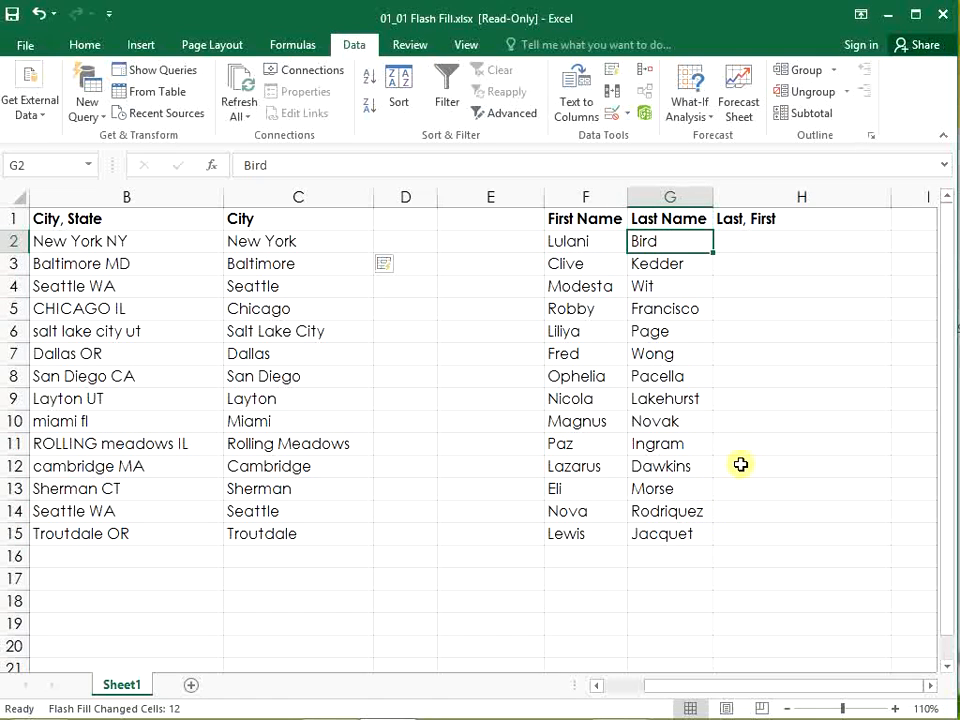
{"action": "left_click", "coordinate": [737, 237]}
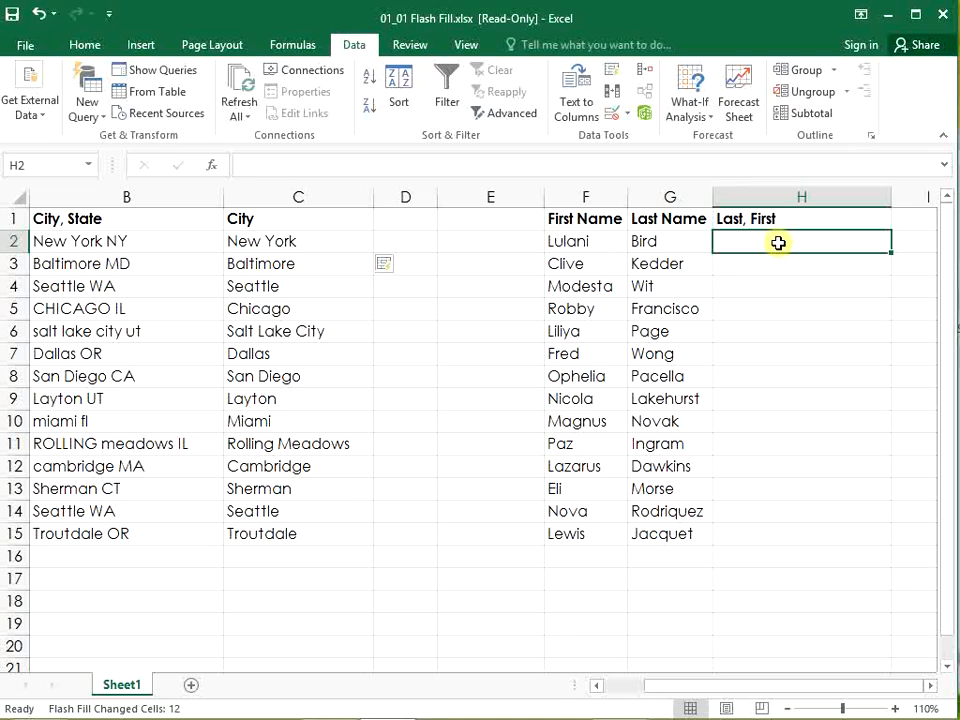
Enter row 2's last name then first name in H2 as the example.
{"action": "type", "text": "Bird"}
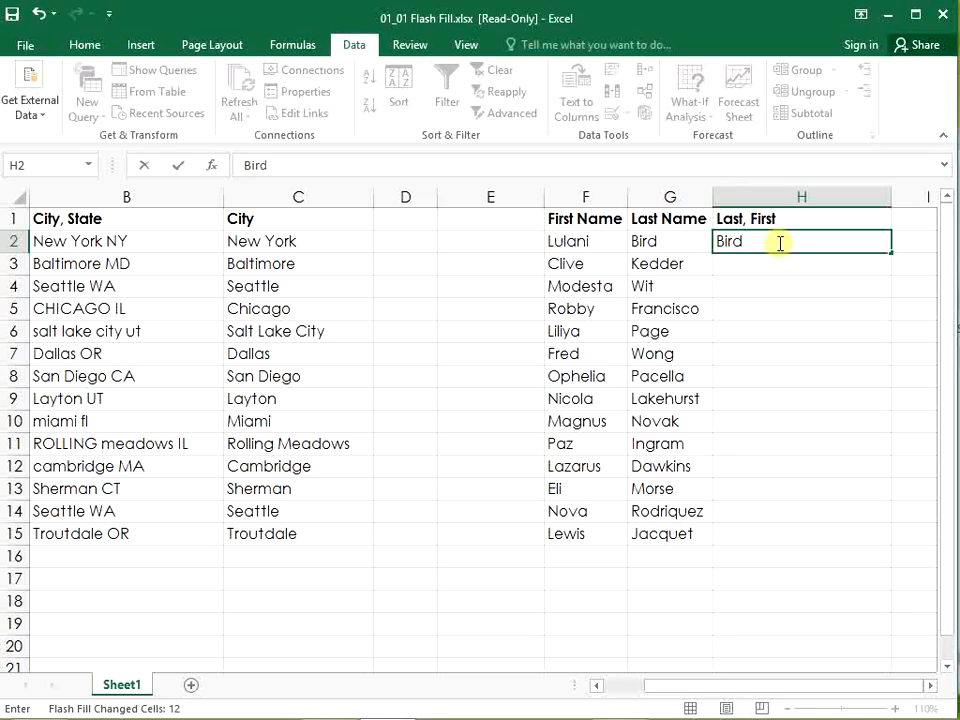
{"action": "type", "text": " Lulani"}
{"action": "key", "text": "ctrl+Return"}
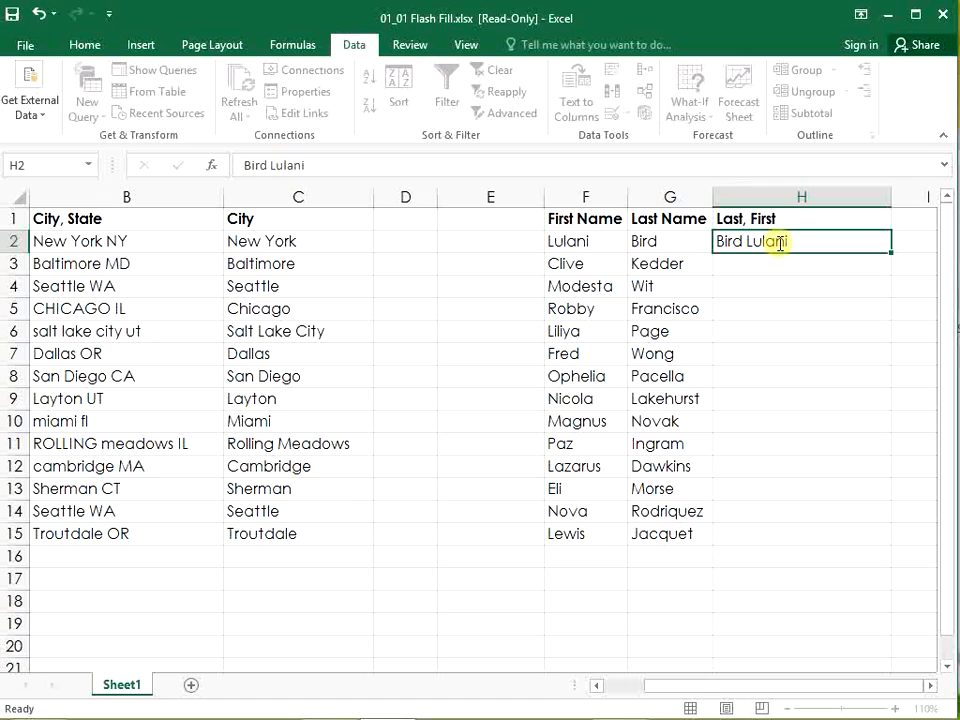
{"action": "key", "text": "Return"}
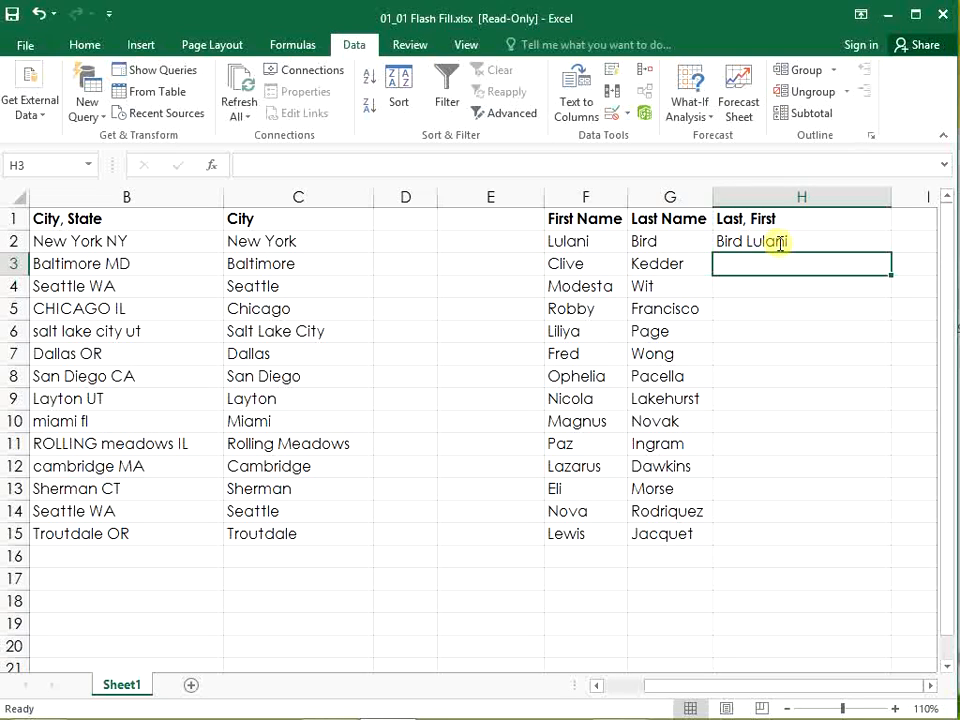
Type row 3's last-first name in H3, accept the Flash Fill suggestions, and check H15.
{"action": "left_click", "coordinate": [664, 263]}
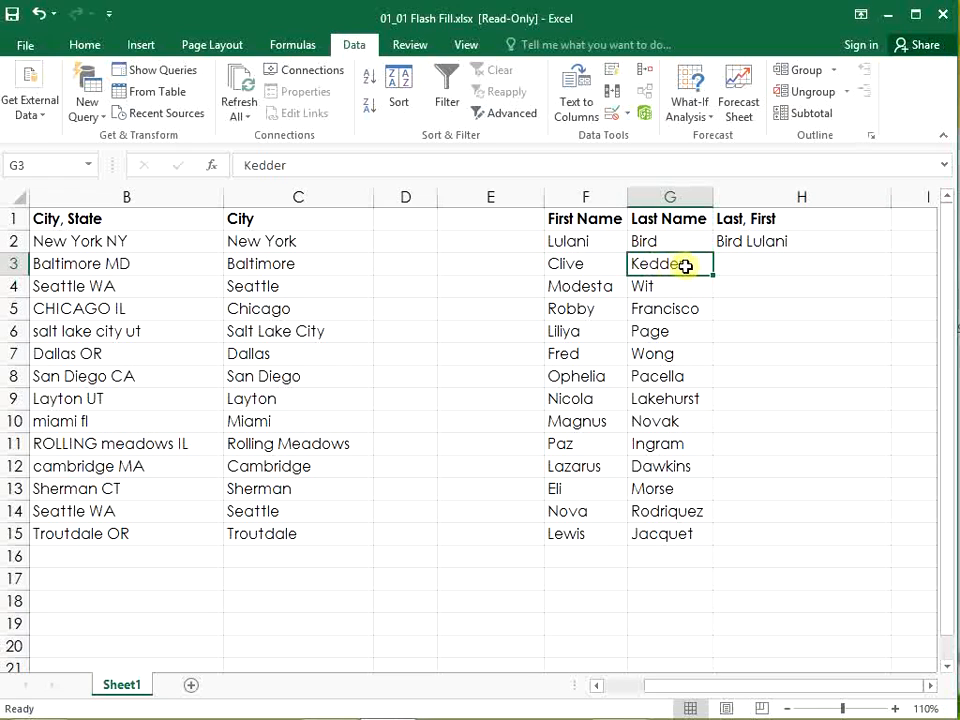
{"action": "left_click", "coordinate": [739, 261]}
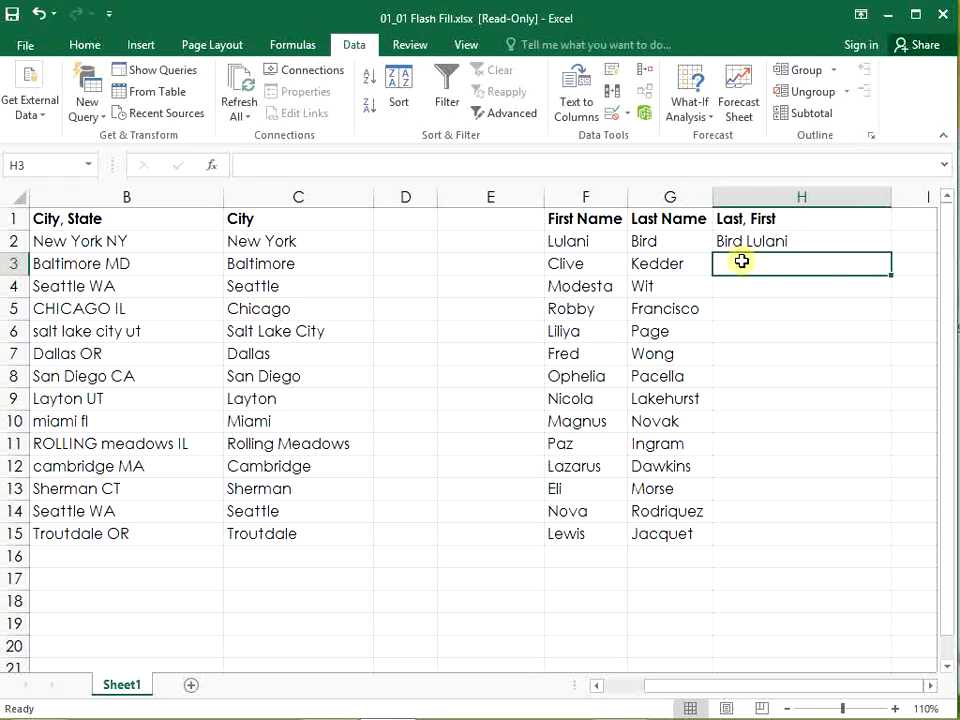
{"action": "double_click", "coordinate": [741, 261]}
{"action": "type", "text": "Kedder Clive"}
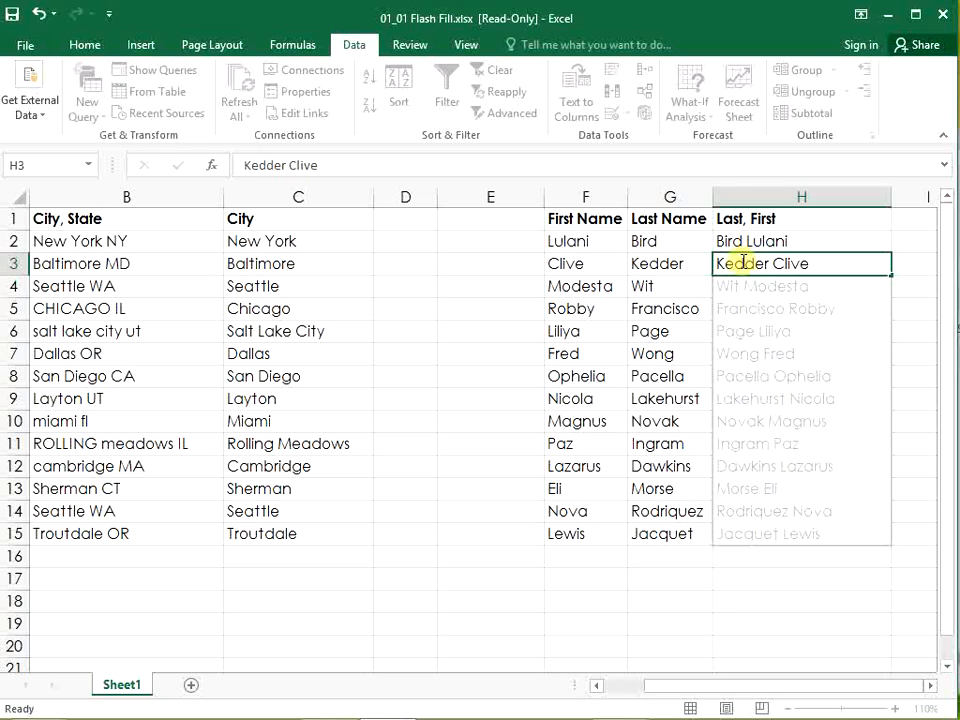
{"action": "key", "text": "Return"}
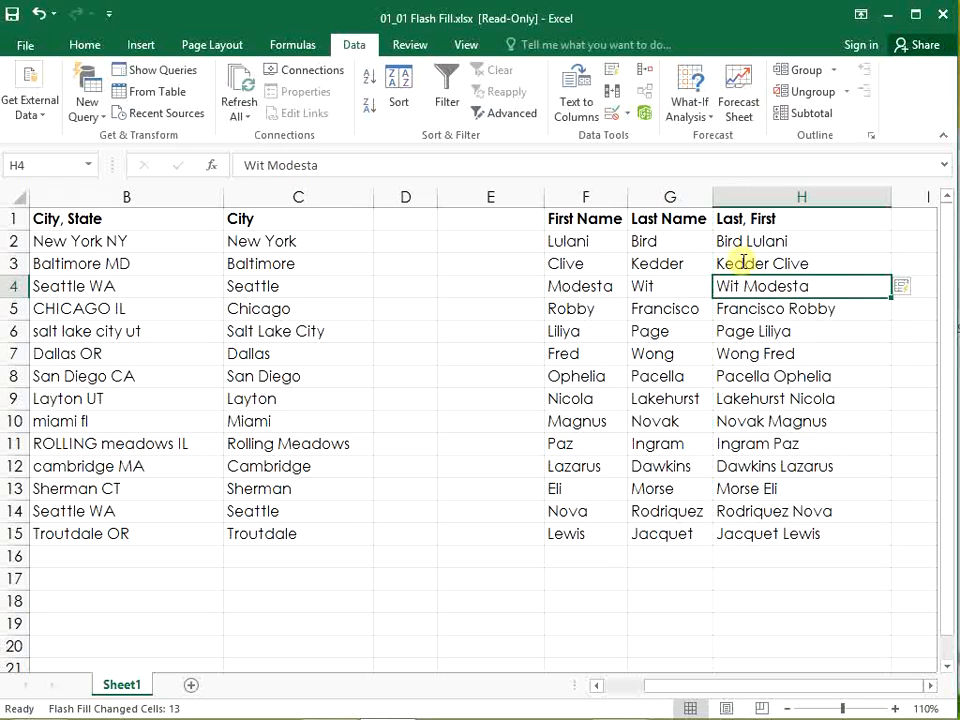
{"action": "left_click", "coordinate": [777, 534]}
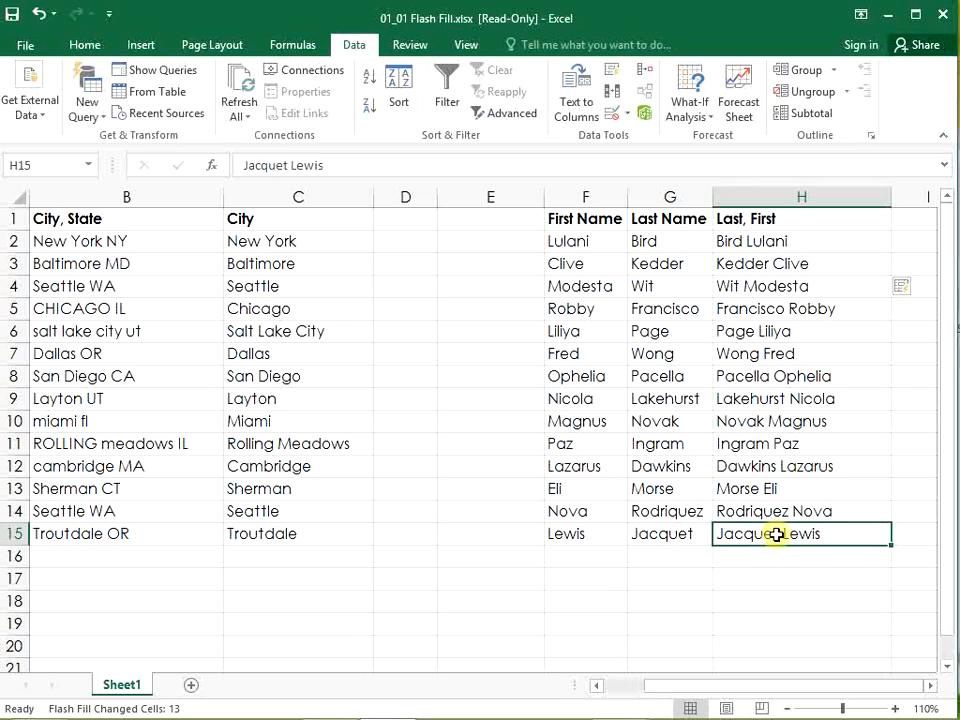